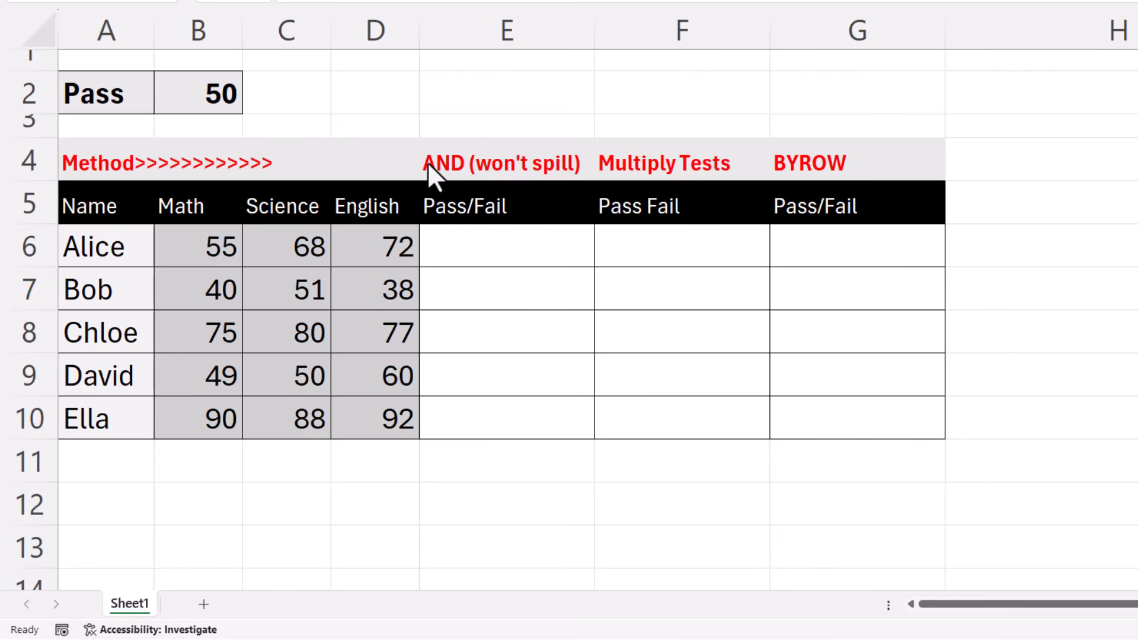
Step: Start an IF formula with a nested AND in E6, with the Math test B6>=$B$2 as its first condition
click(454, 248)
text(=i)
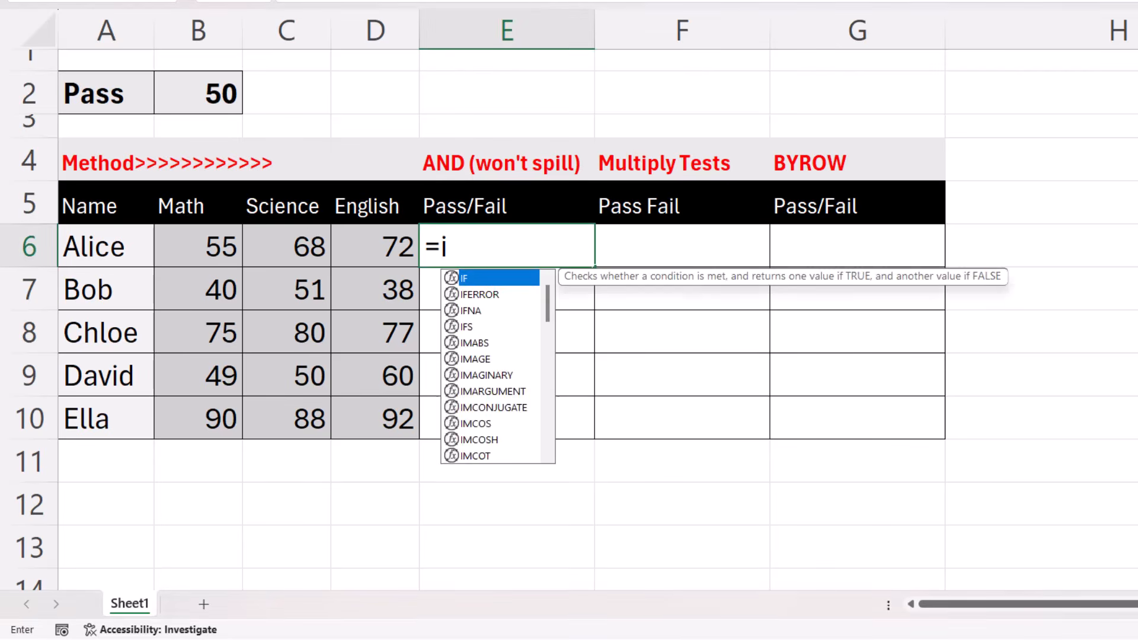
text(f(a)
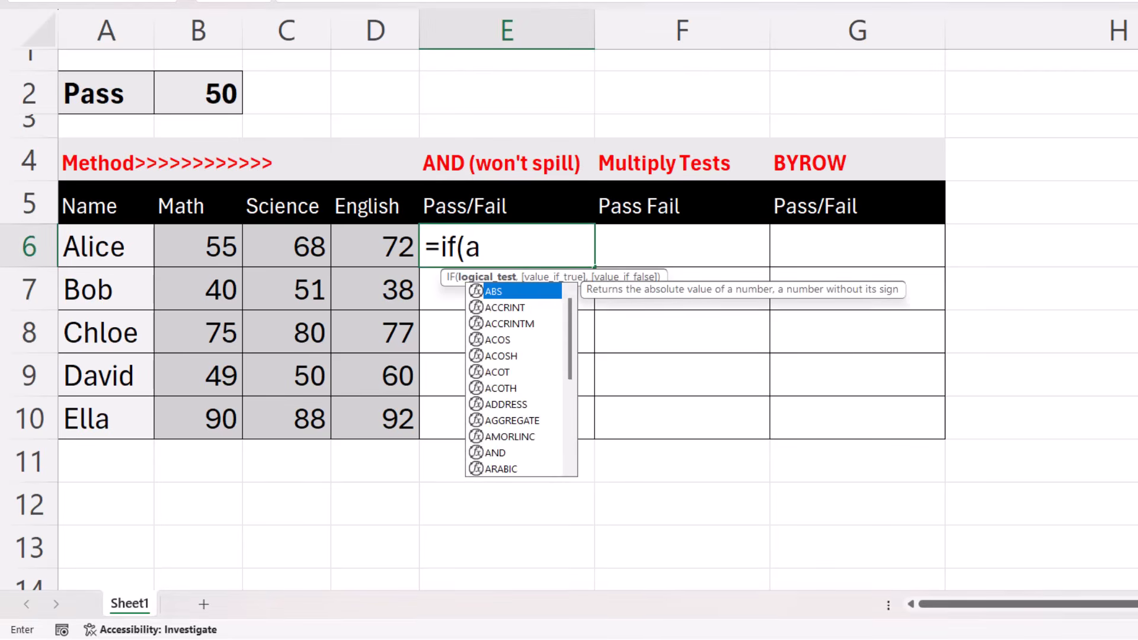
text(nd()
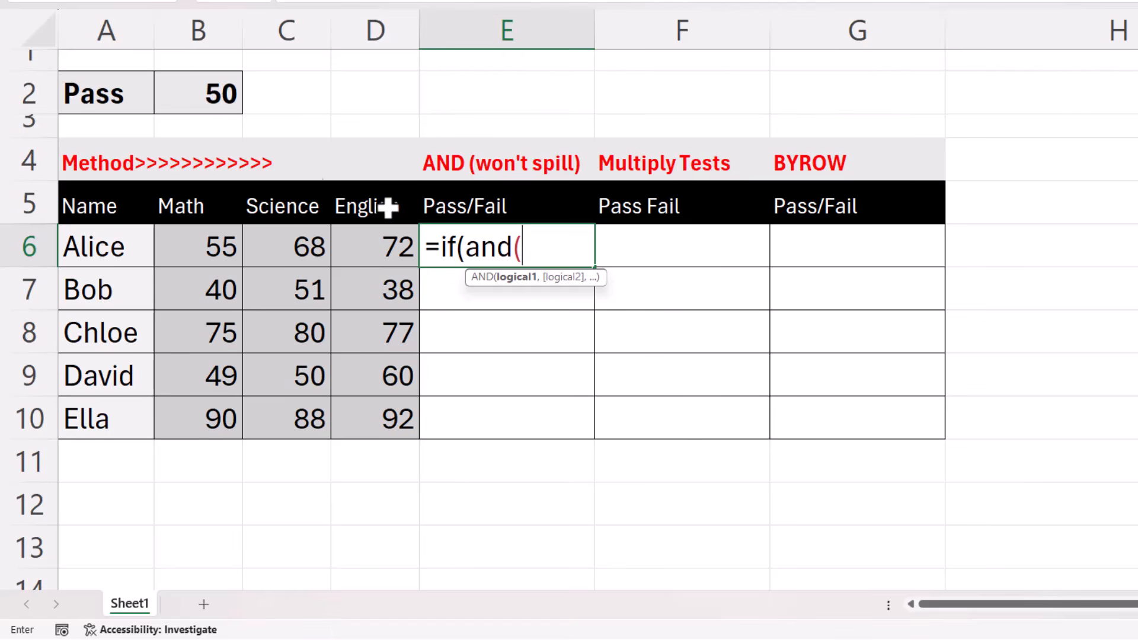
click(218, 248)
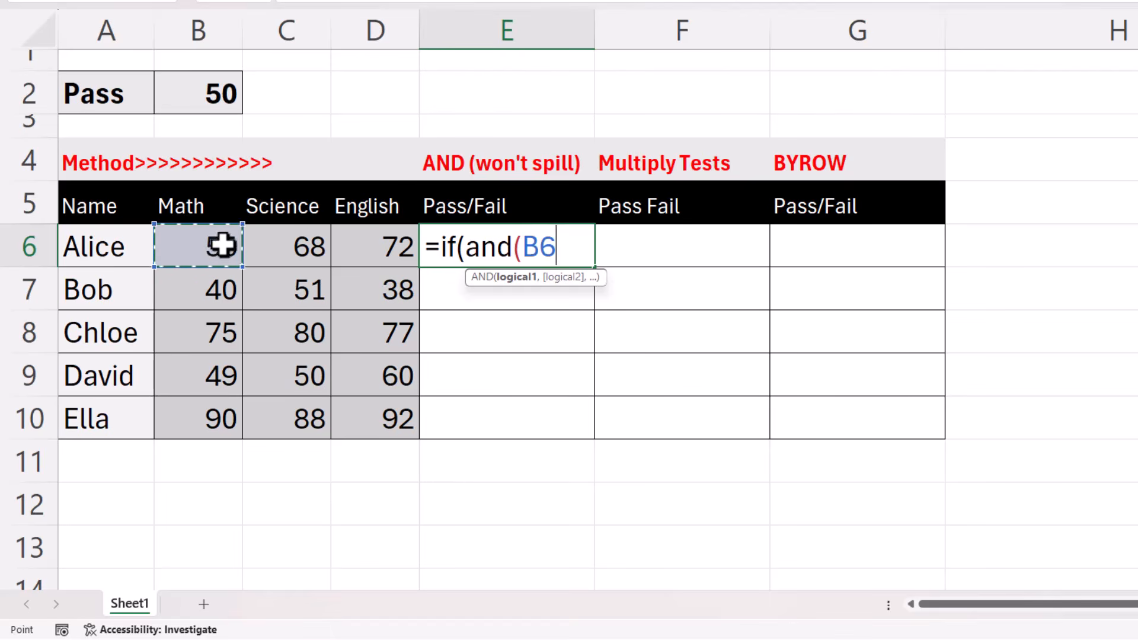
text(>=)
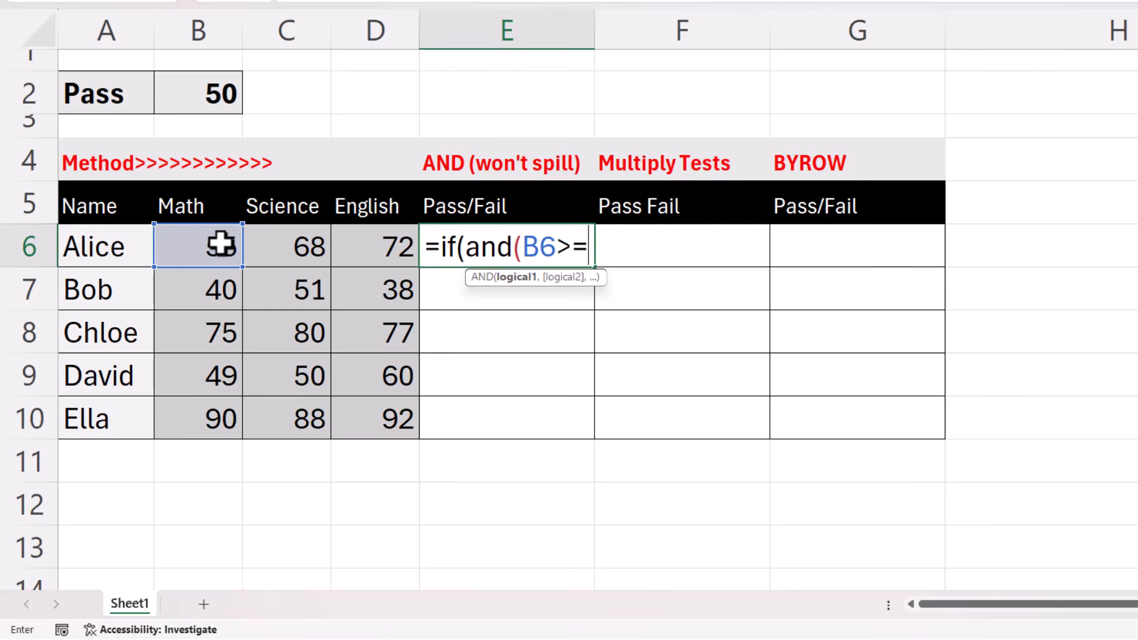
click(188, 93)
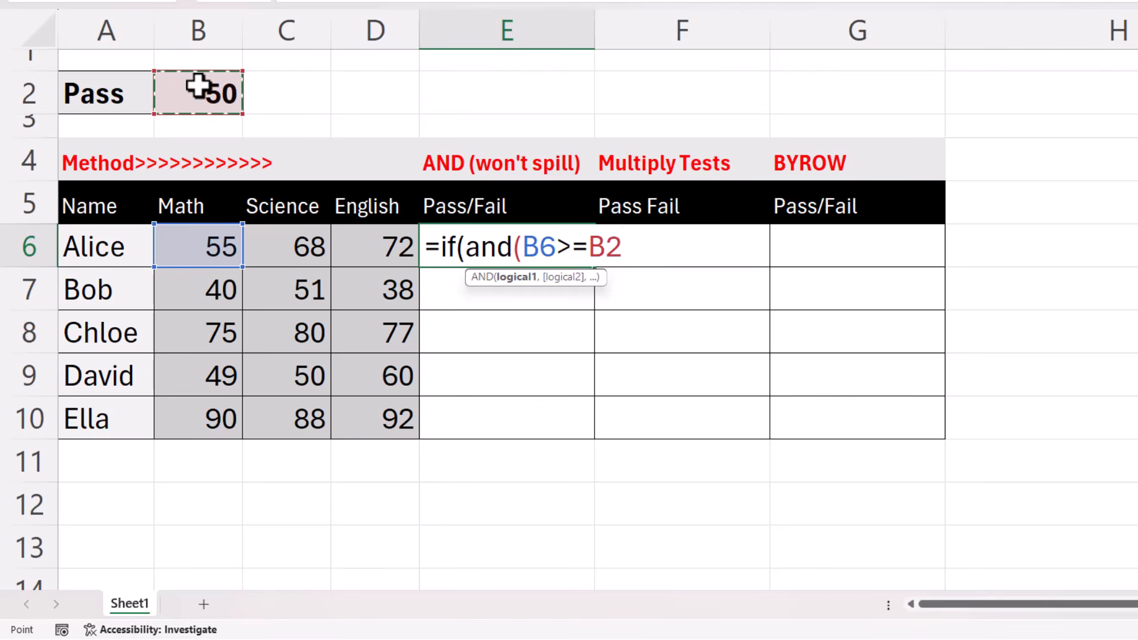
key(F4)
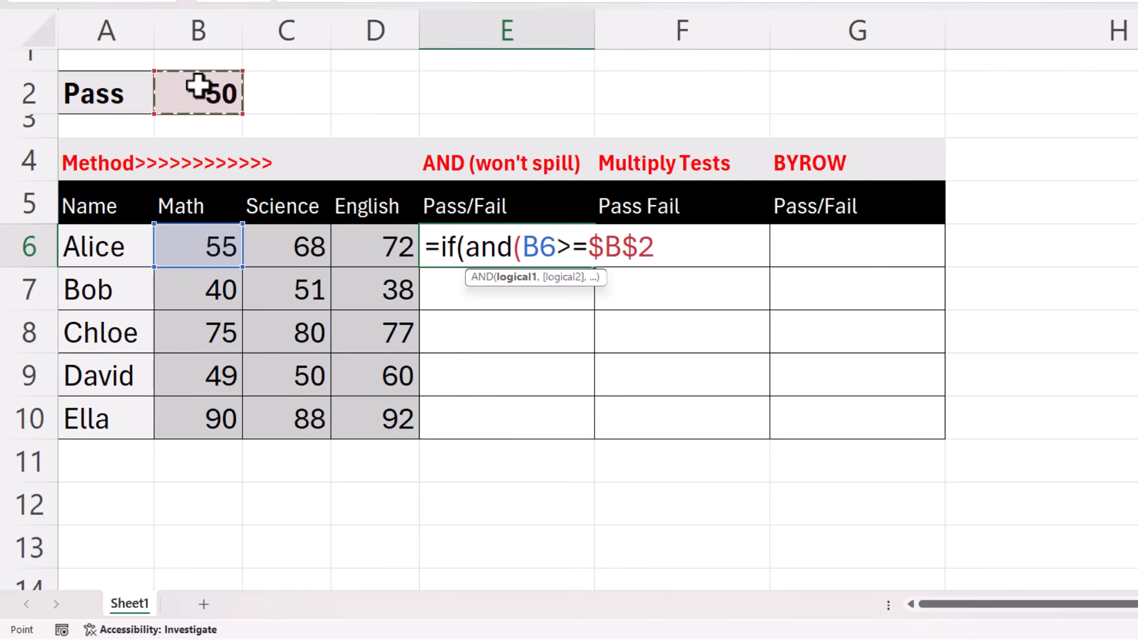
Step: Add the Science test C6>=$B$2 as the second condition of the AND function
text(,)
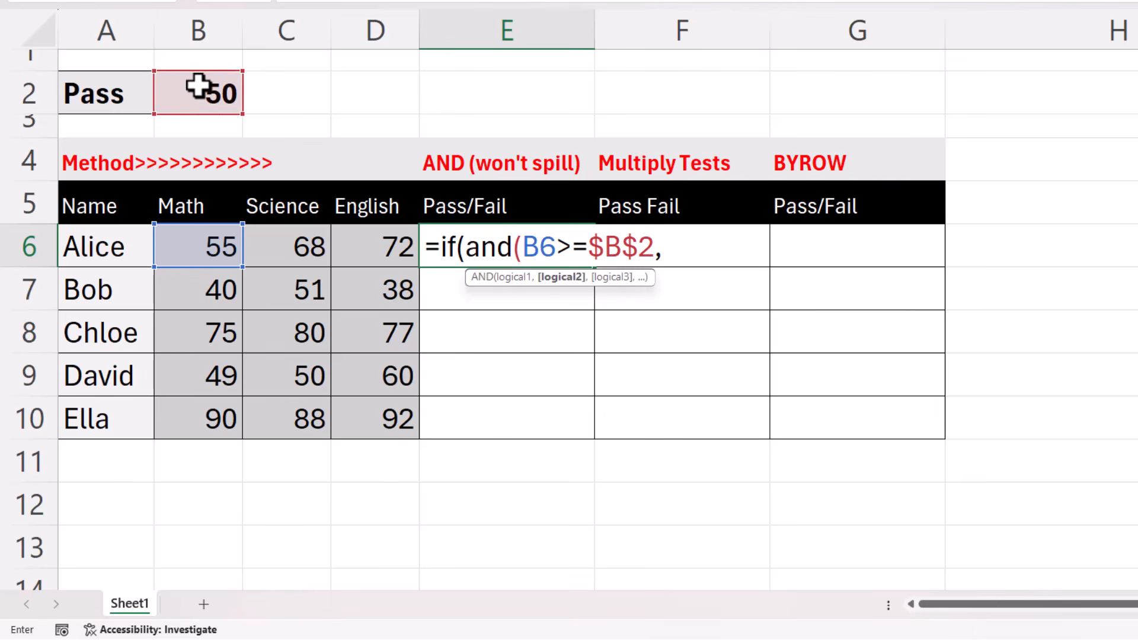
click(307, 248)
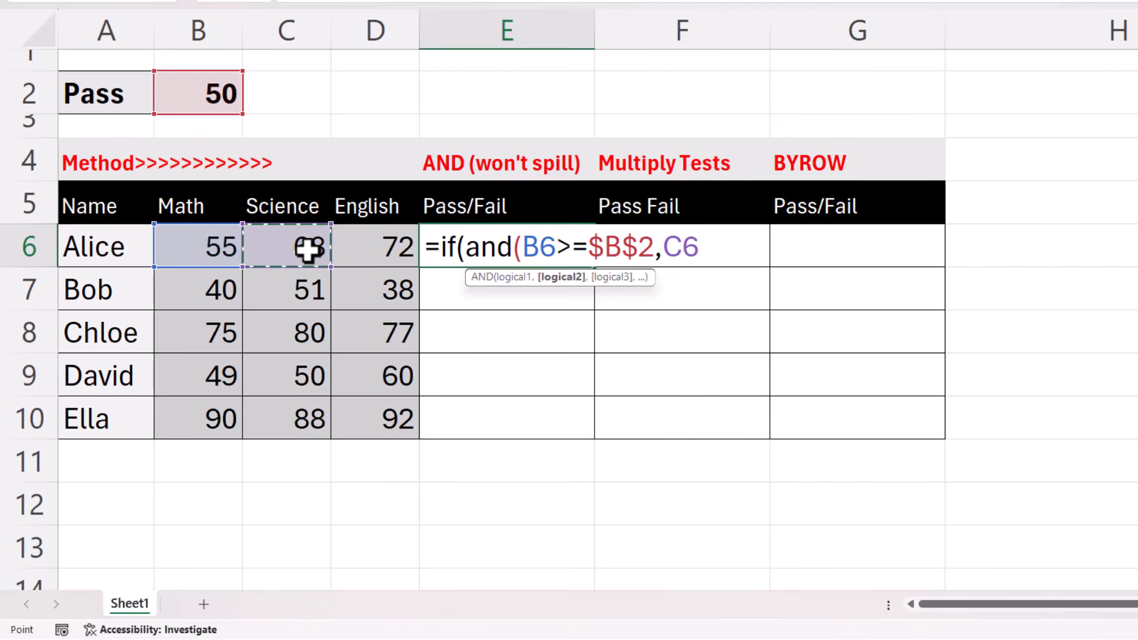
text(>=)
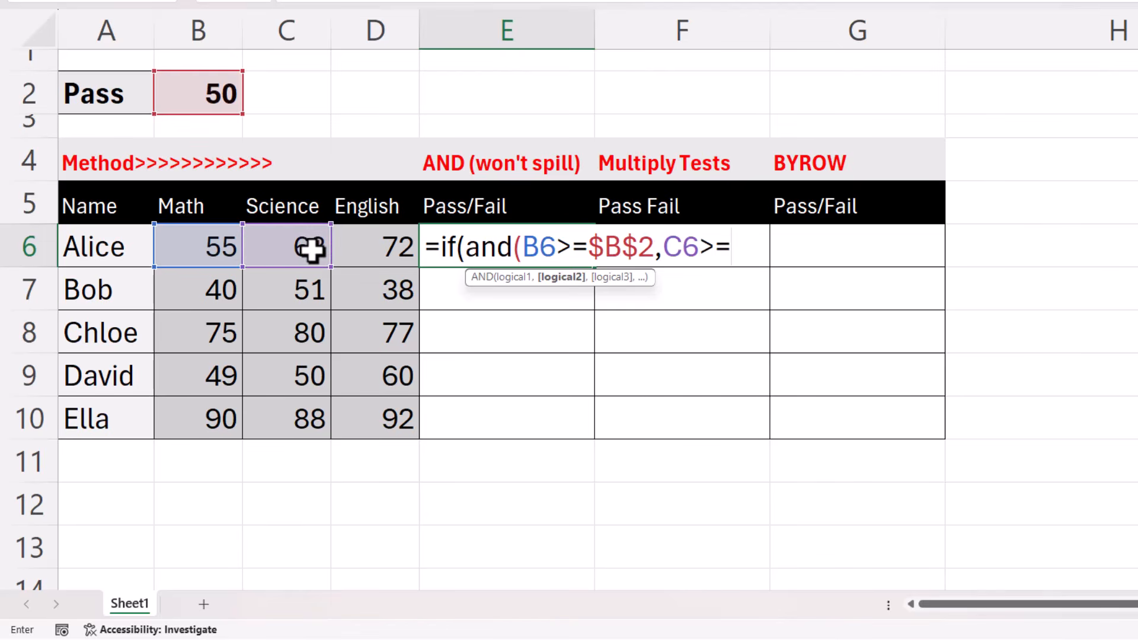
click(194, 92)
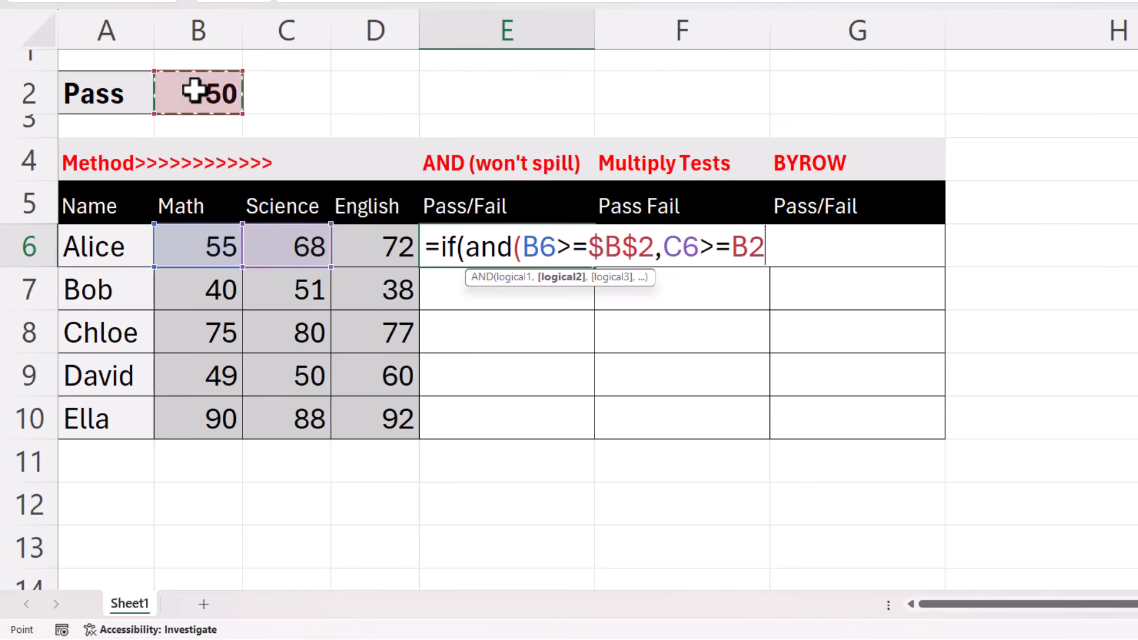
key(F4)
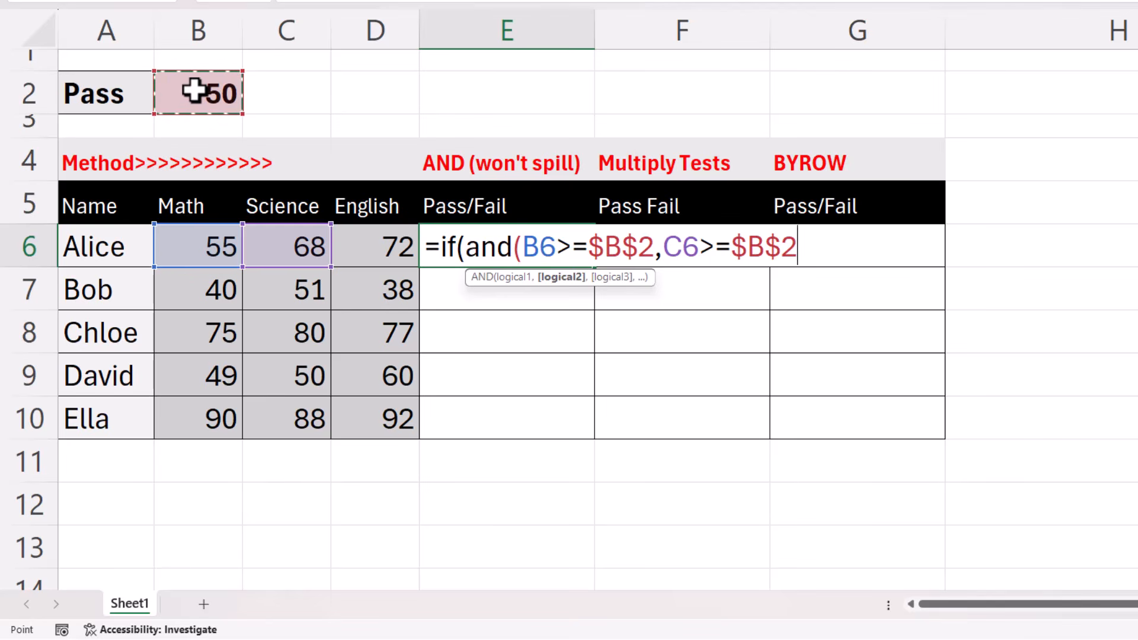
Step: Add the English test D6>=$B$2 as the third condition and close the AND function
text(,)
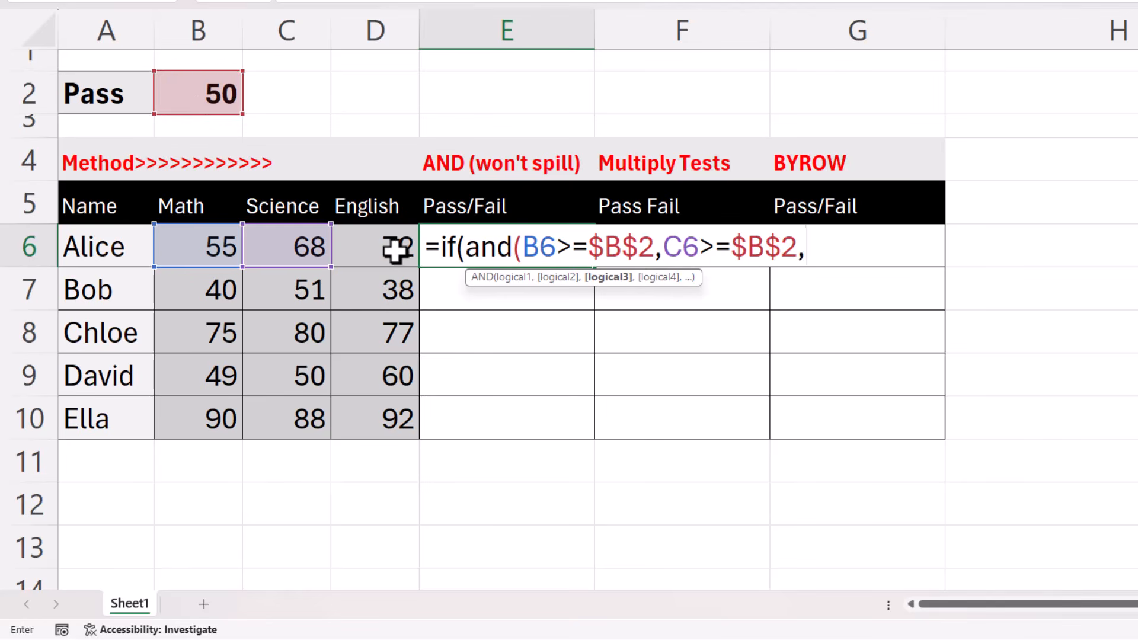
click(395, 249)
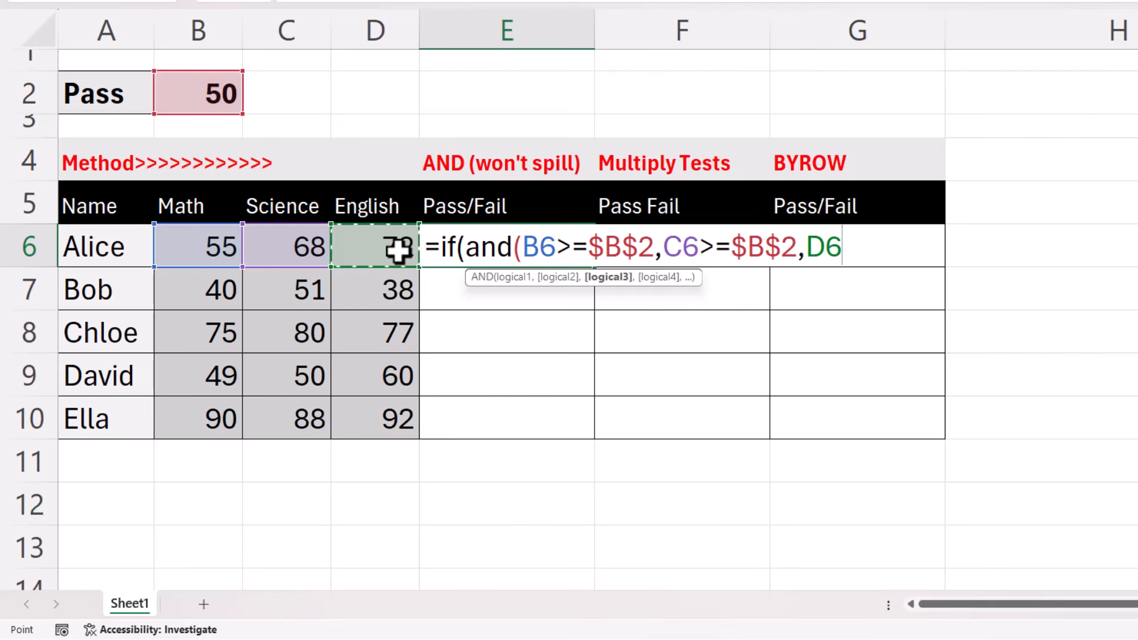
text(>=)
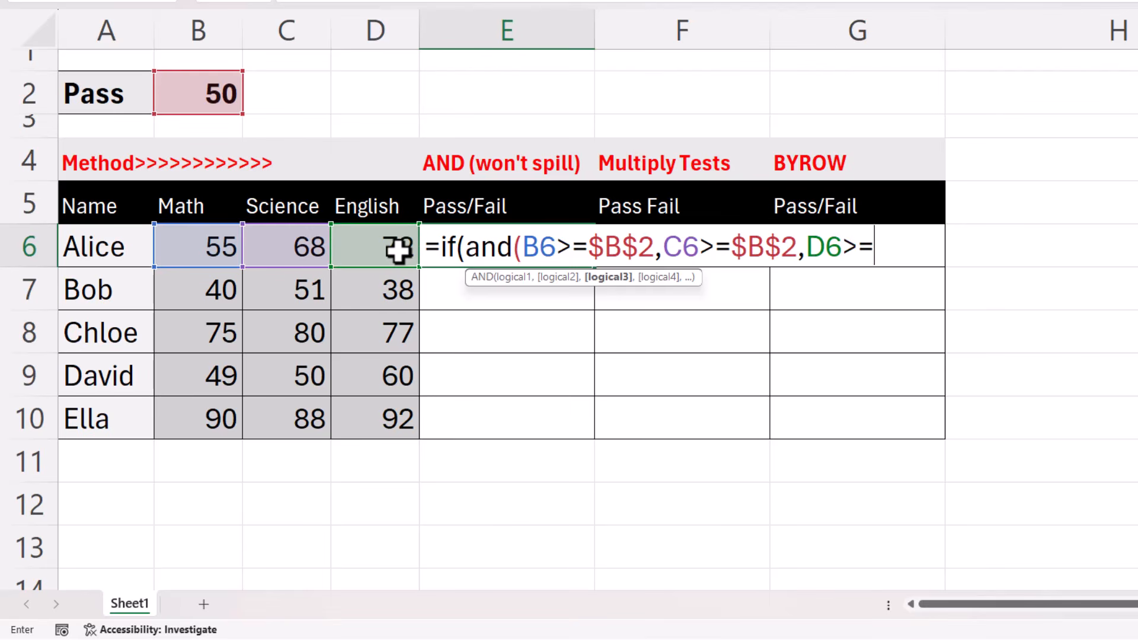
click(200, 89)
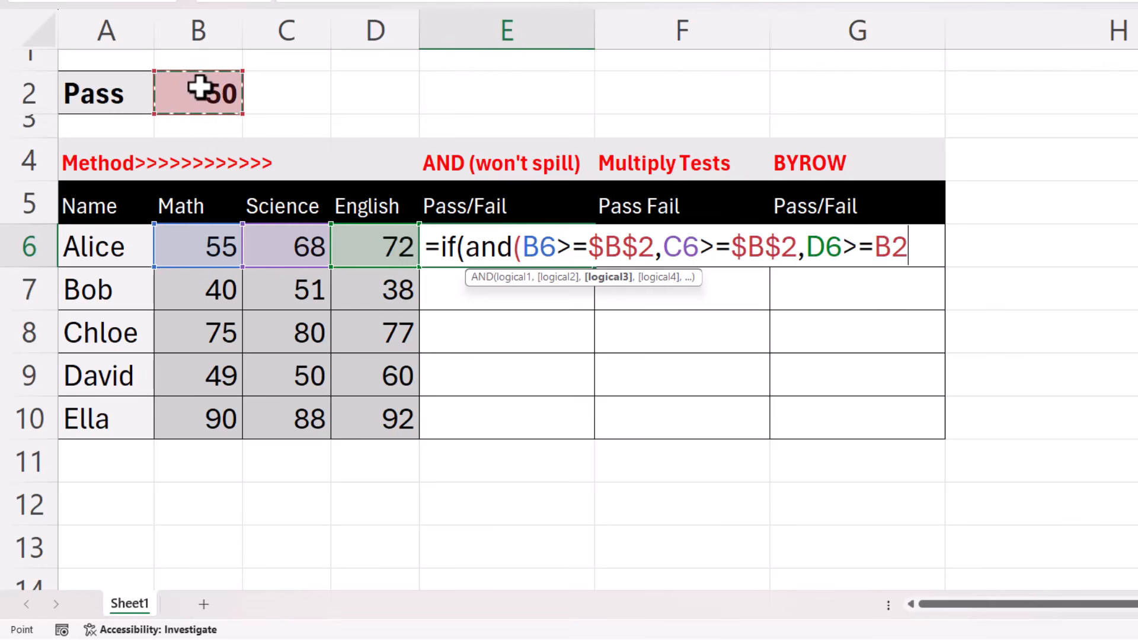
key(F4)
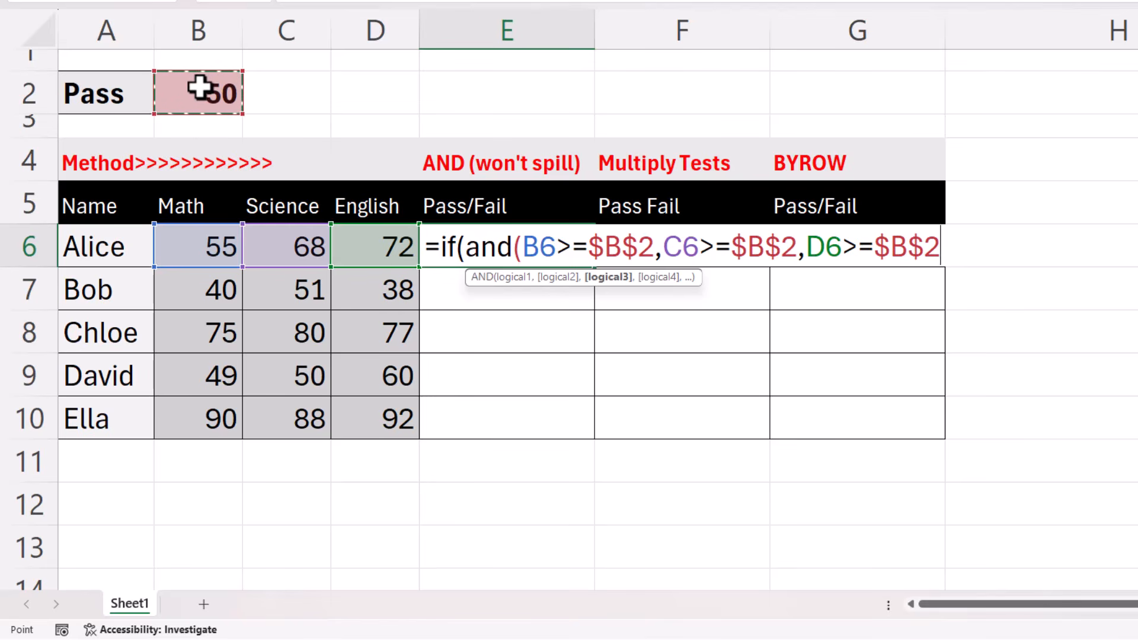
text())
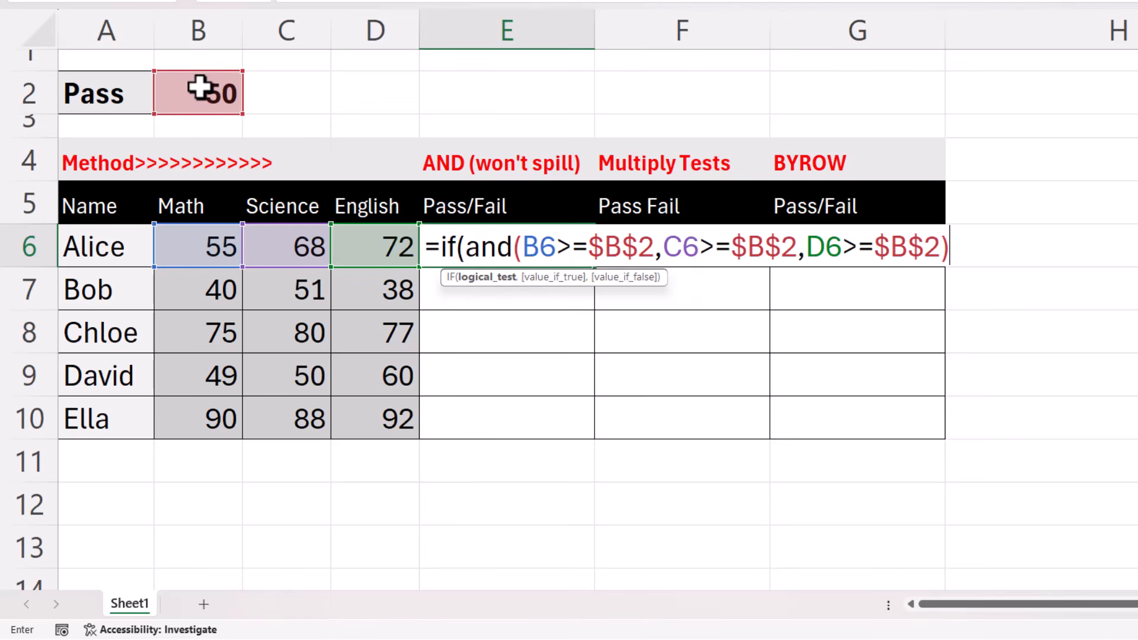
Step: Complete the IF formula in E6 with "Pass" if true and "Fail" if false, and fill it down to E10
text(,)
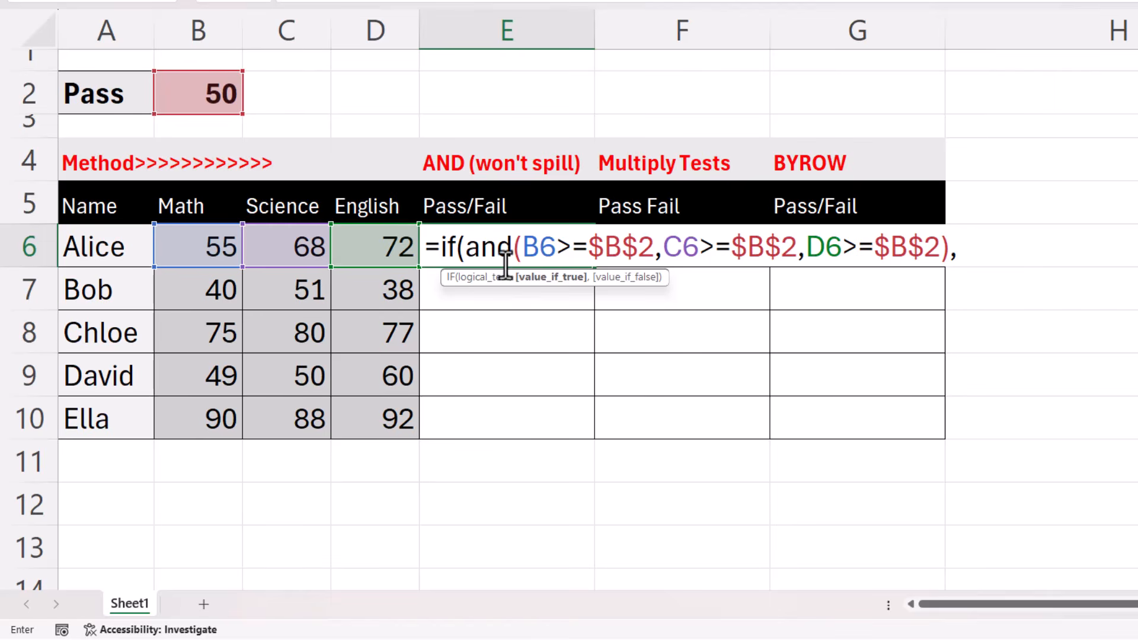
text("P)
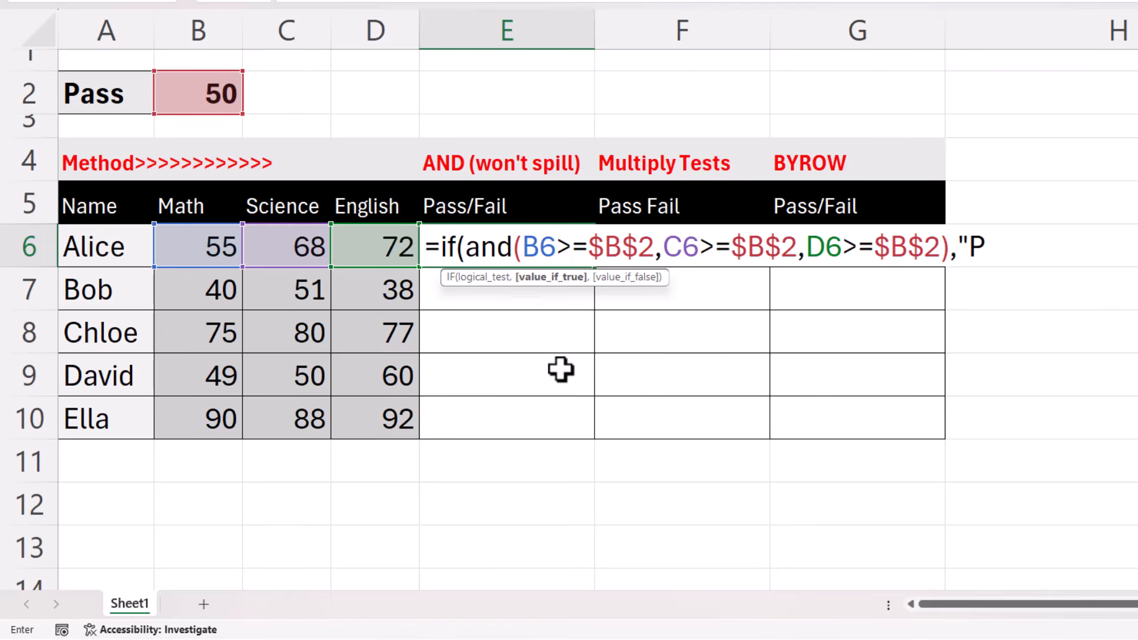
text(ass","Fail"))
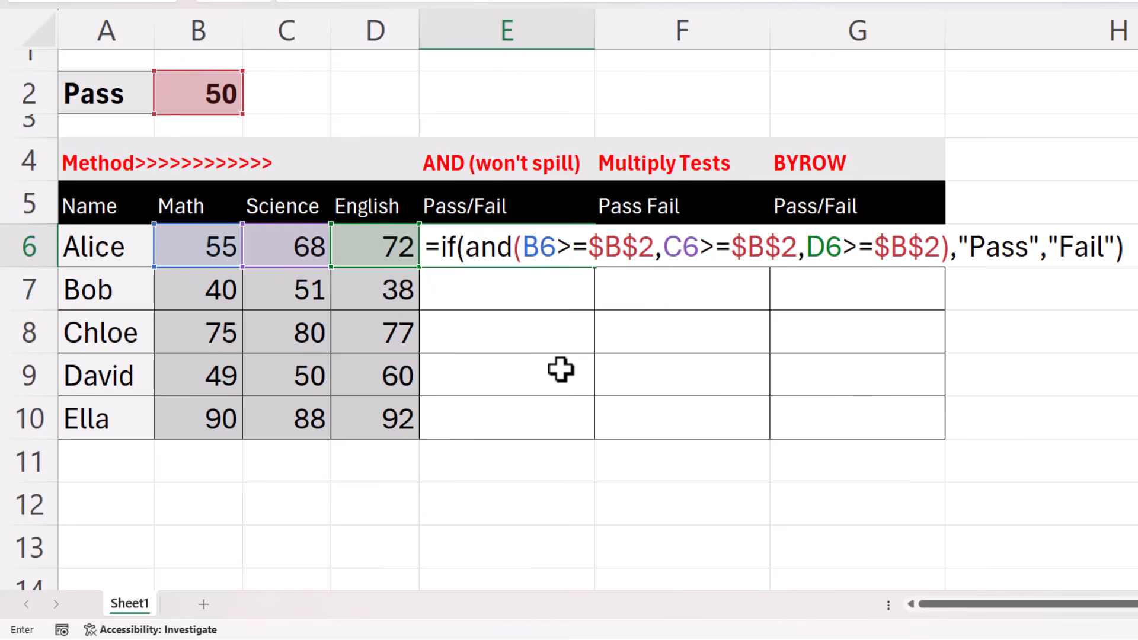
key(Return)
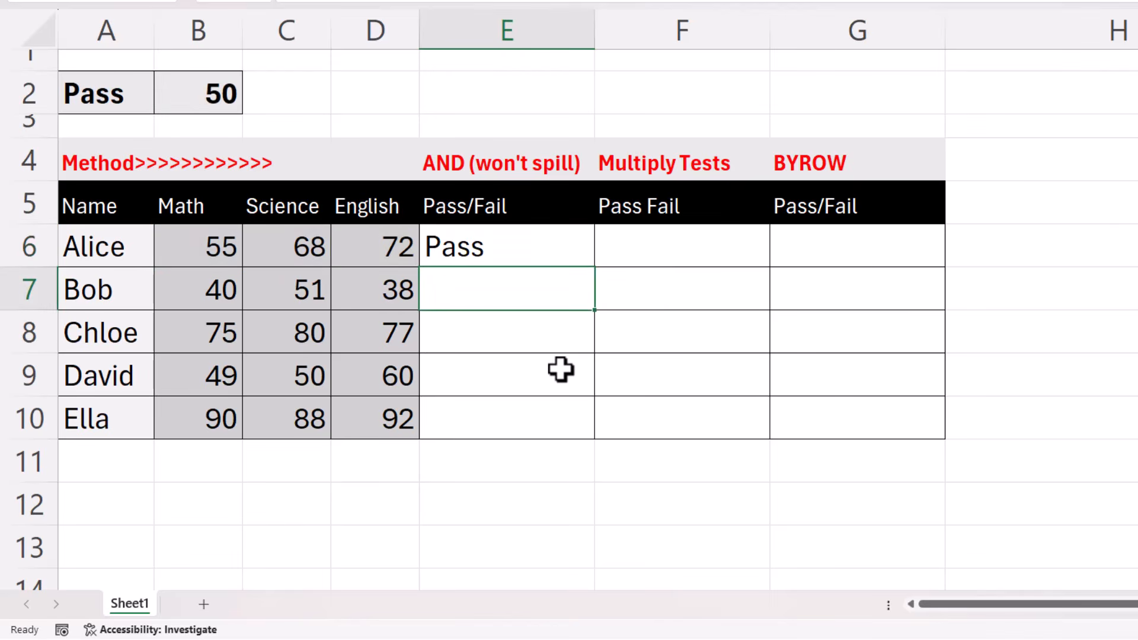
click(574, 247)
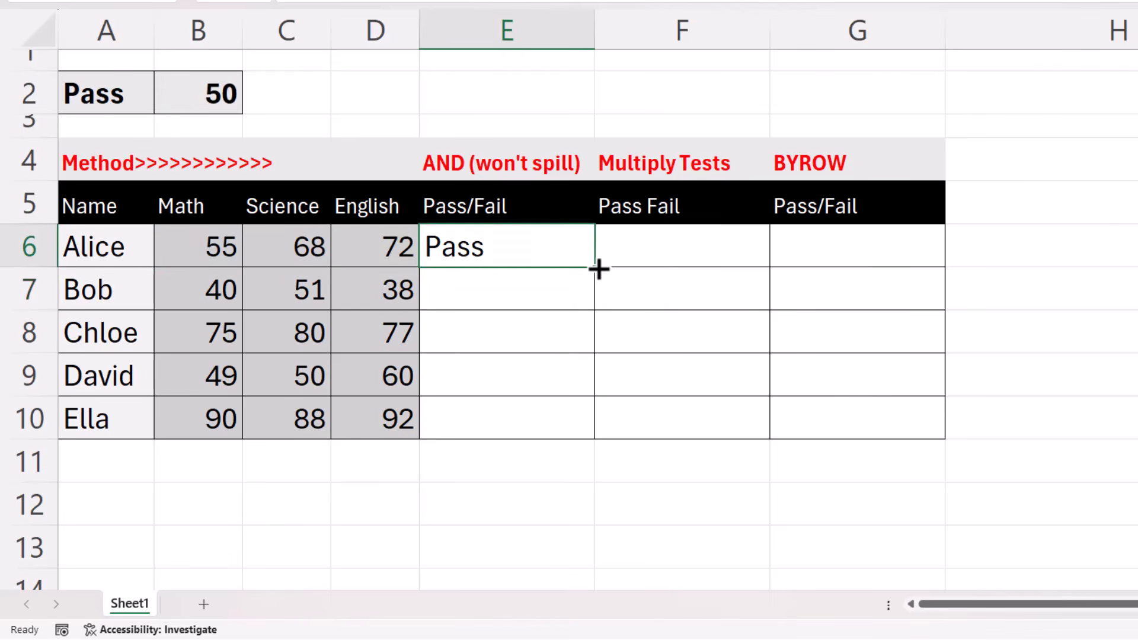
double_click(598, 270)
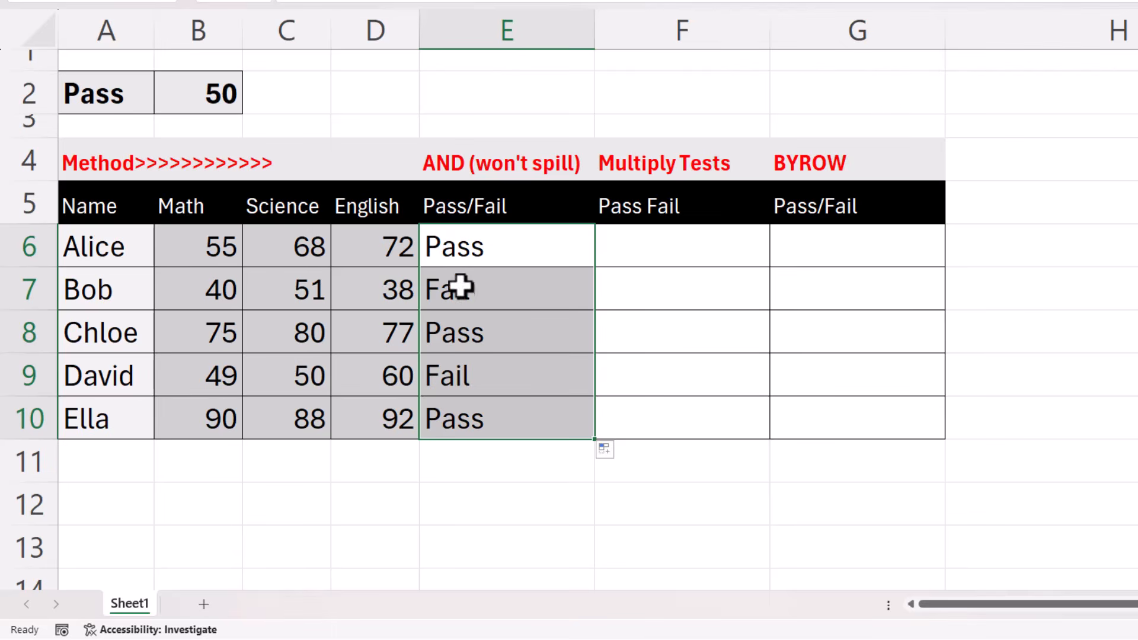
Step: Examine the AND function inside the E6 formula without changing it
click(491, 245)
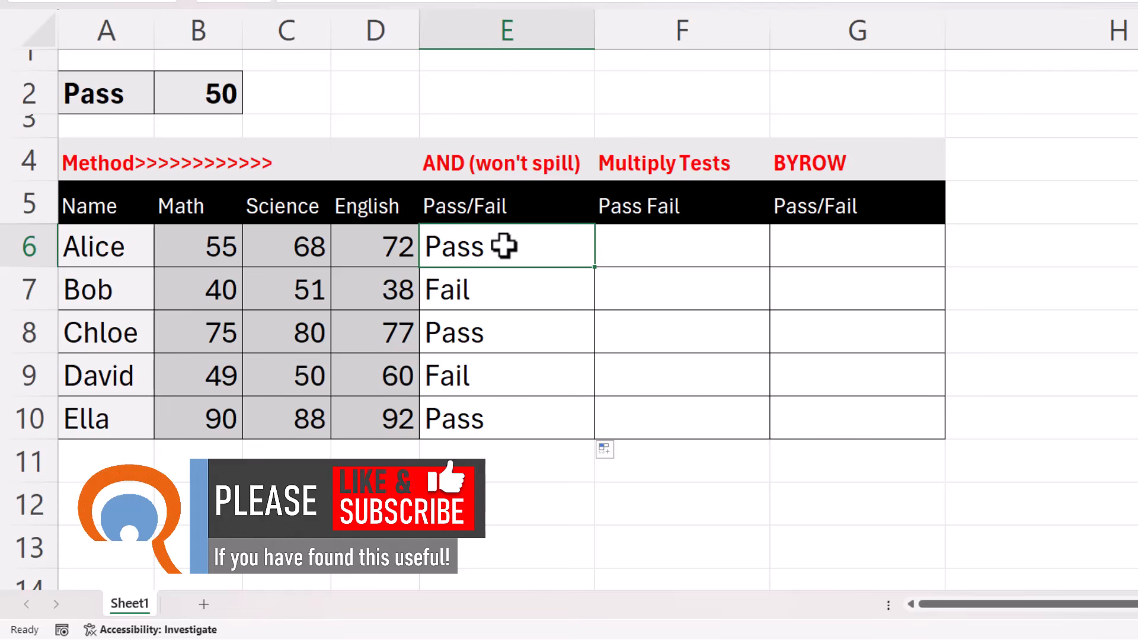
double_click(503, 246)
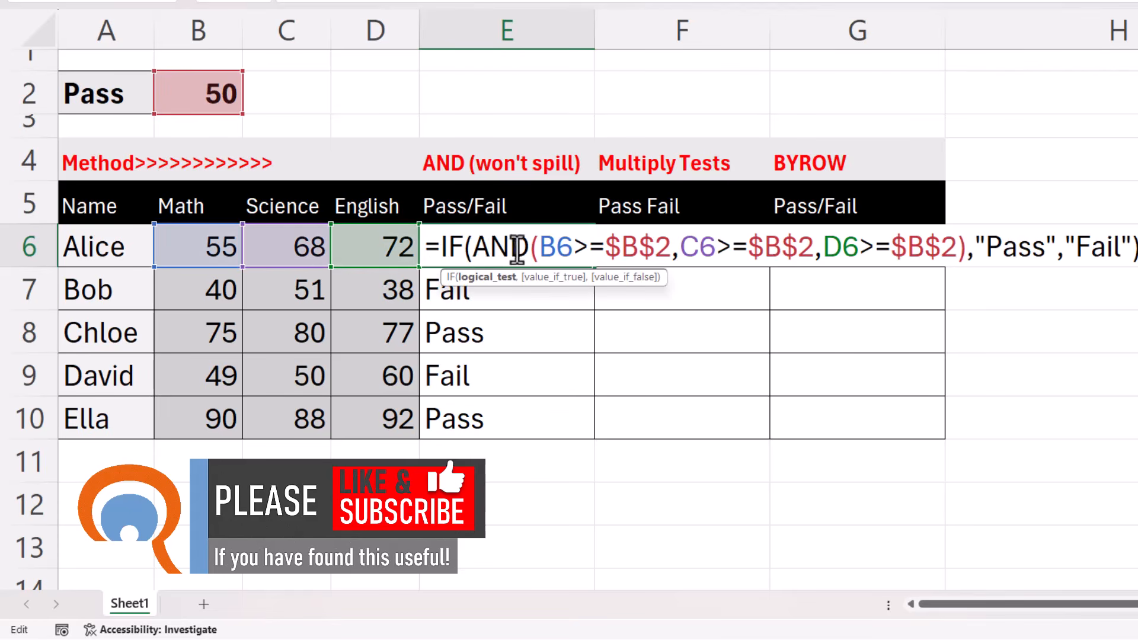
drag(514, 246, 528, 246)
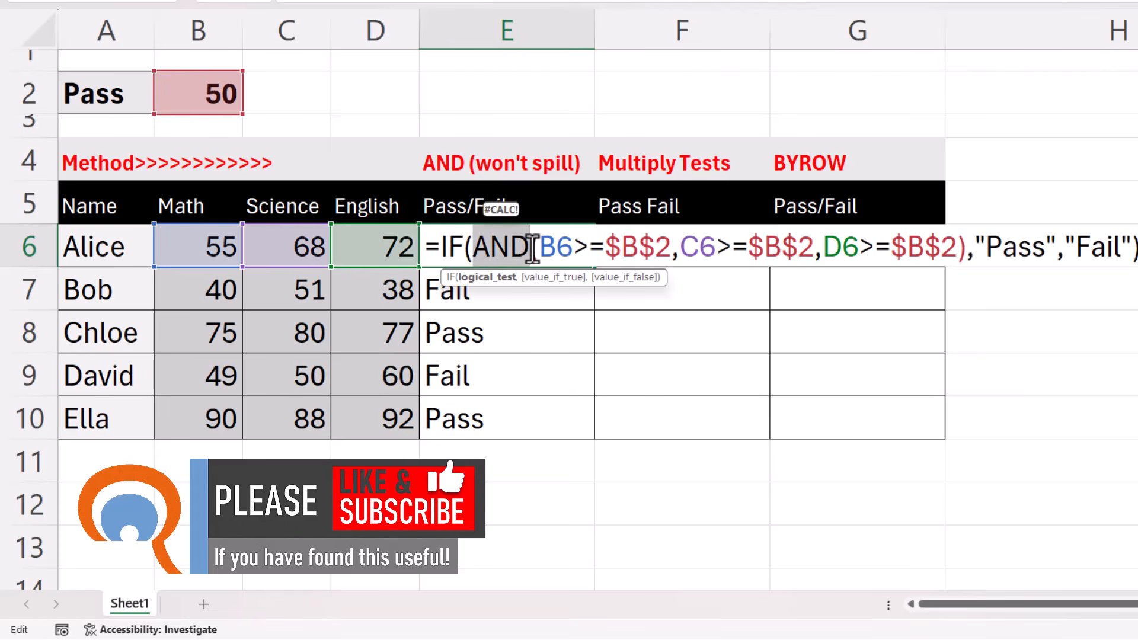
key(Return)
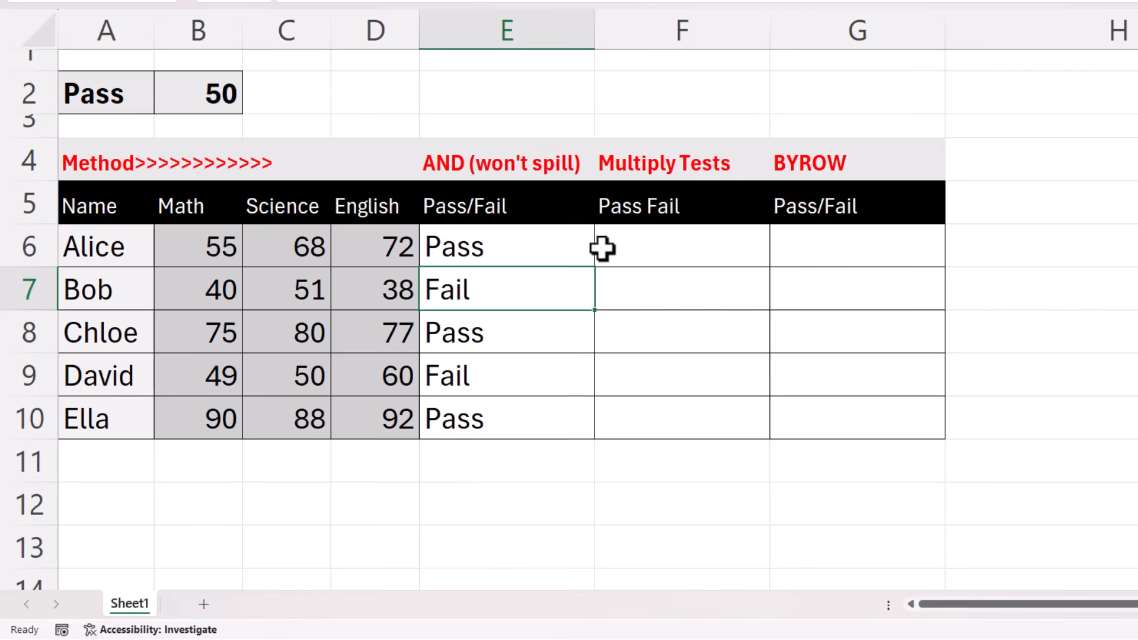
Step: Start an IF formula in F6 with the bracketed Math test (B6:B10>=B2 covering all students
click(646, 234)
text(=if(()
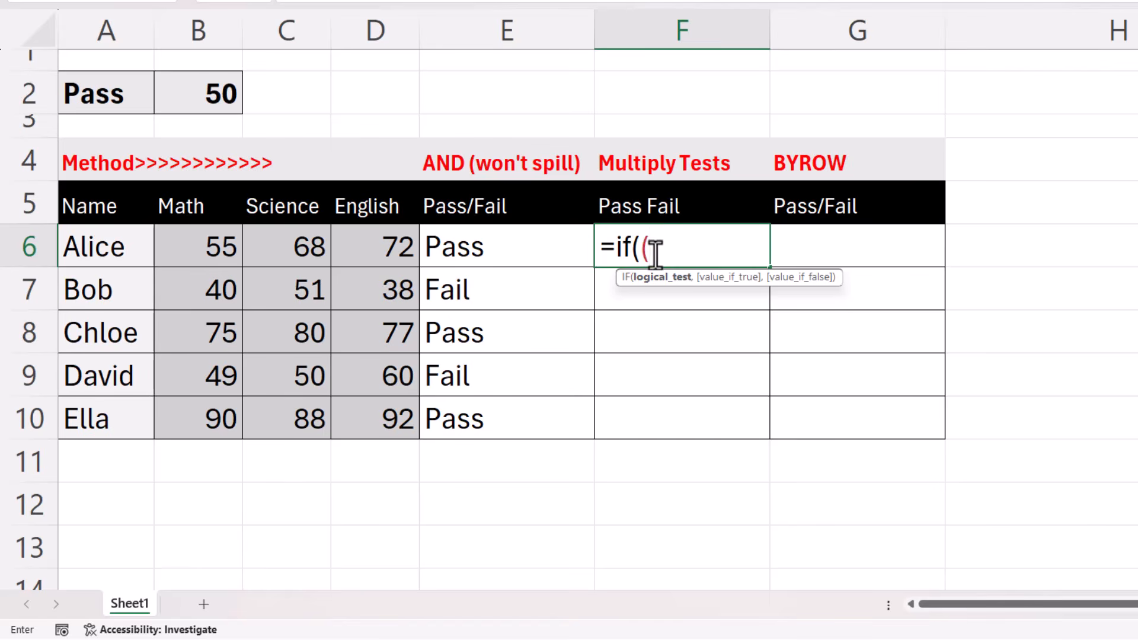
drag(223, 241, 213, 402)
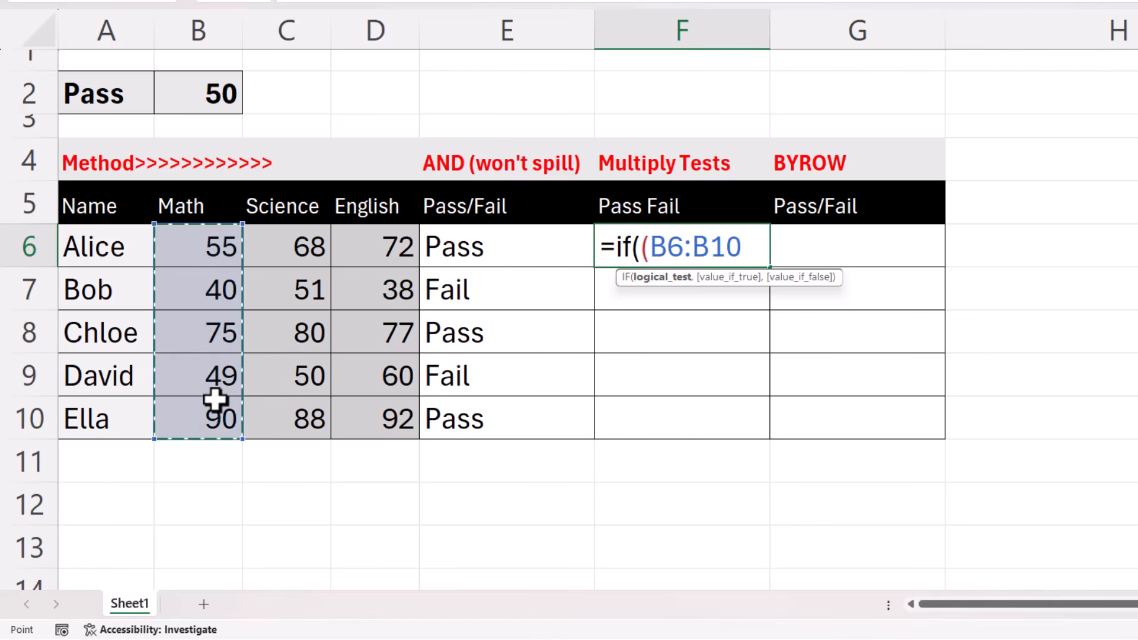
text(>=)
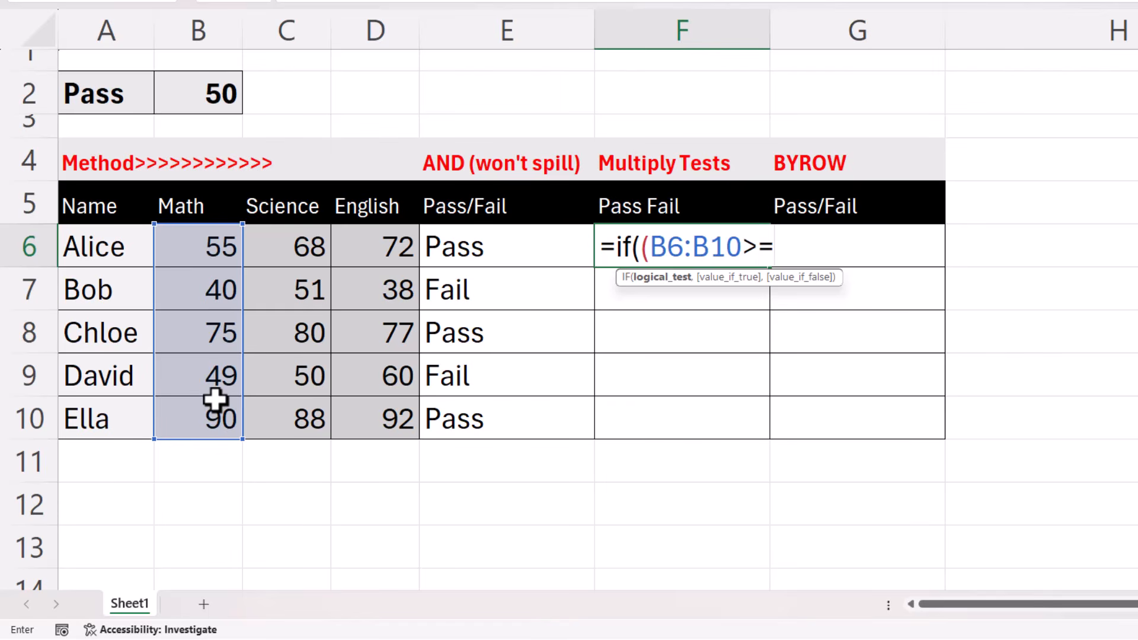
click(191, 92)
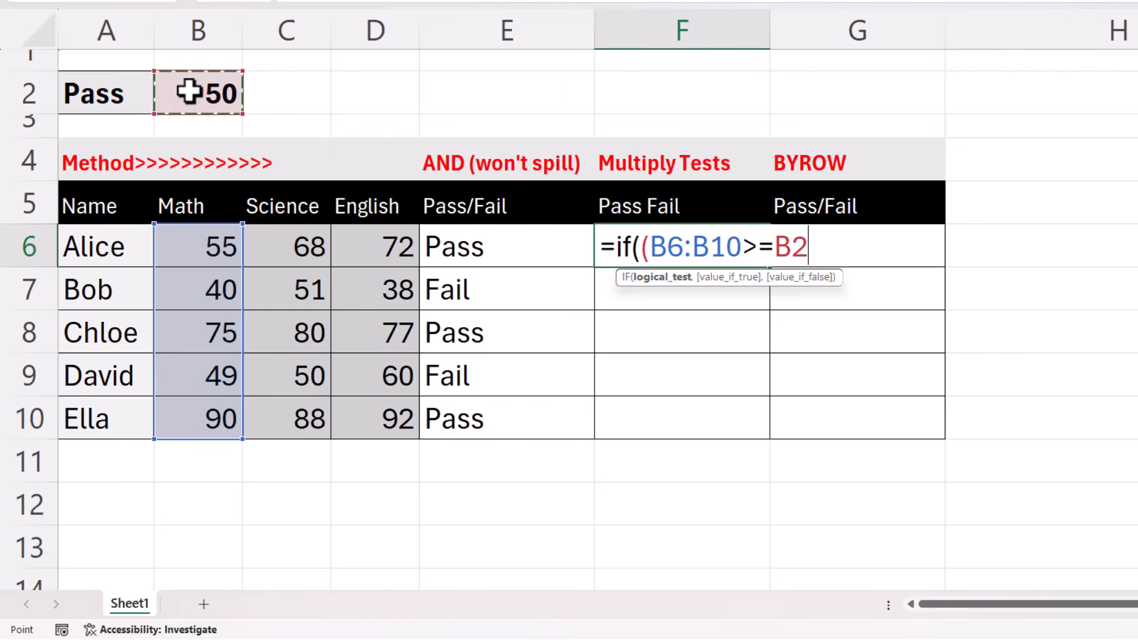
Step: Close the Math test in the F6 formula and multiply it by the Science test (C6:C10>=B2
text()*()
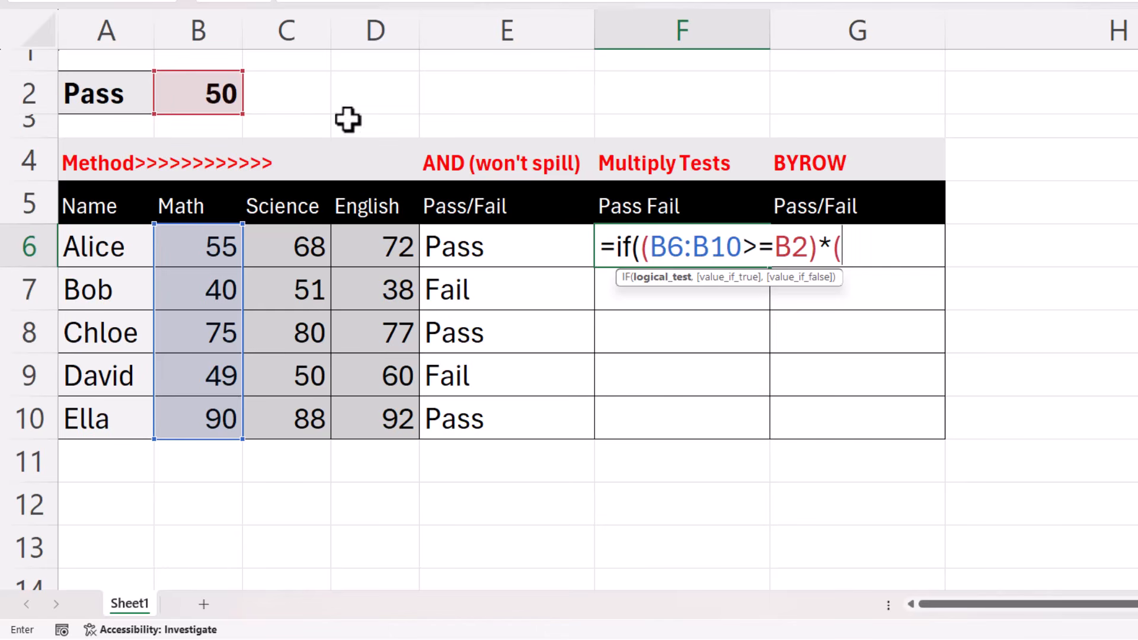
drag(300, 241, 280, 419)
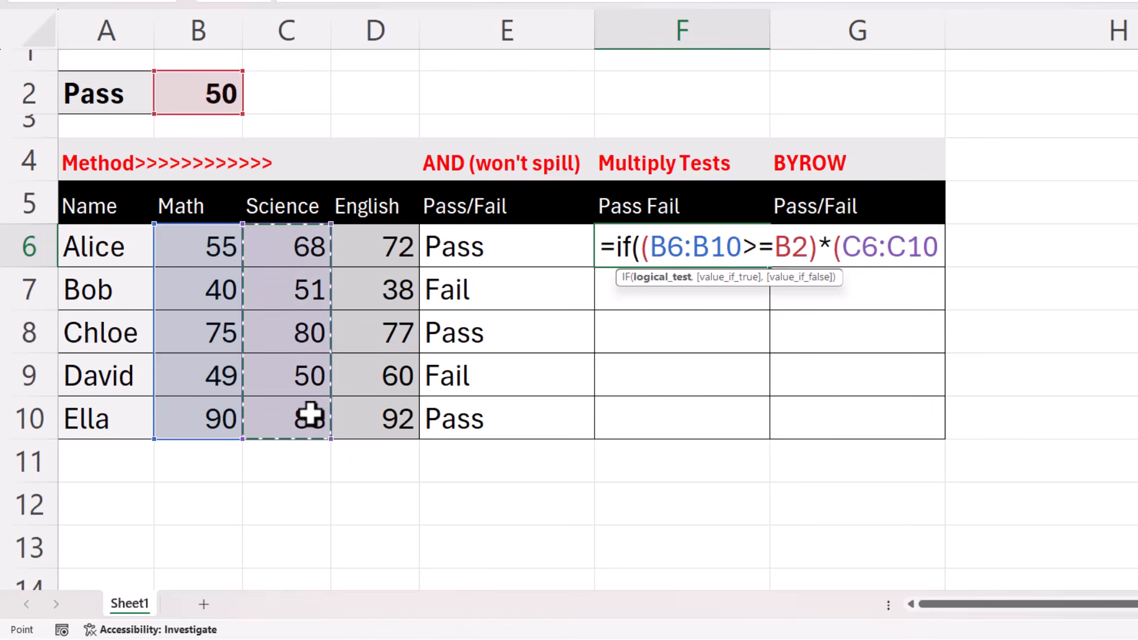
text(>=)
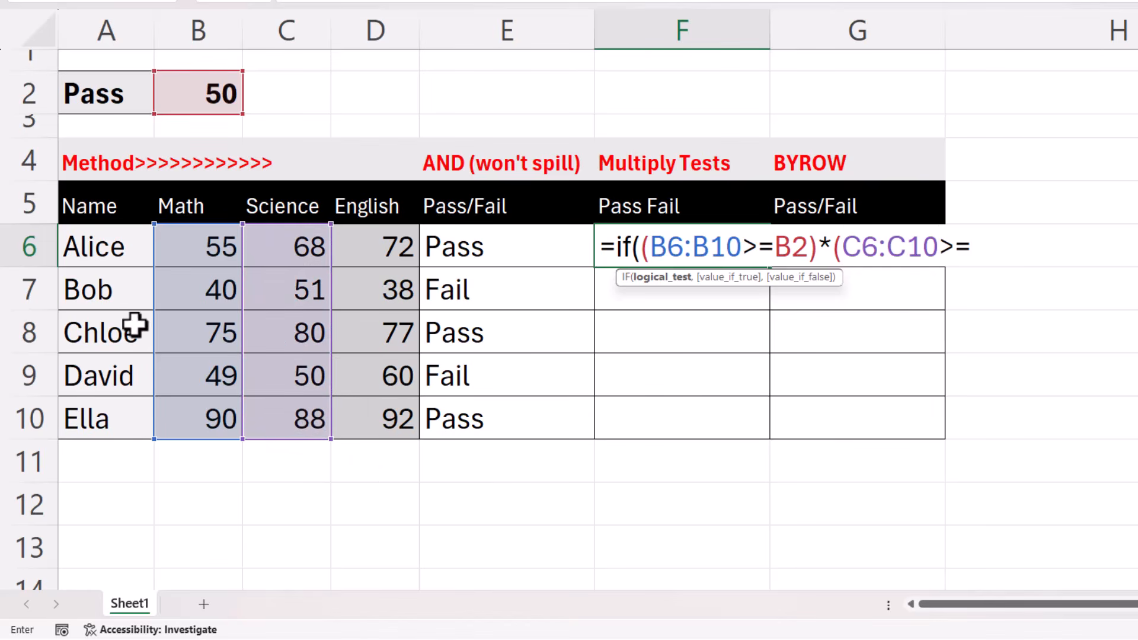
click(168, 94)
Step: Close the Science test and multiply it by the bracketed English test (D6:D10>=B2)
text()*()
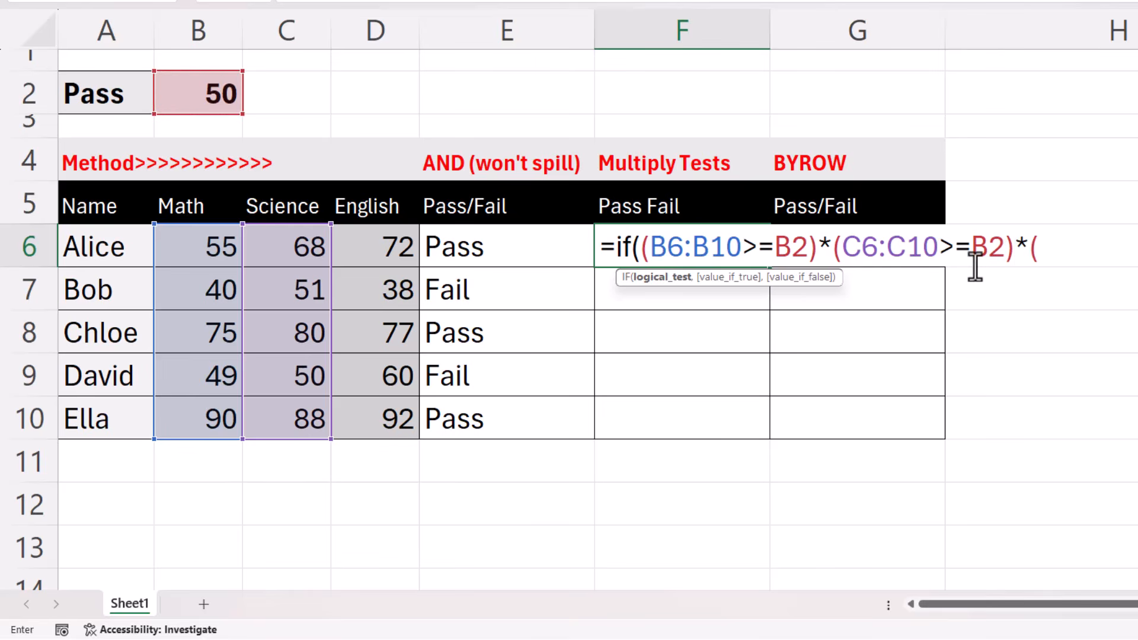
drag(381, 243, 399, 430)
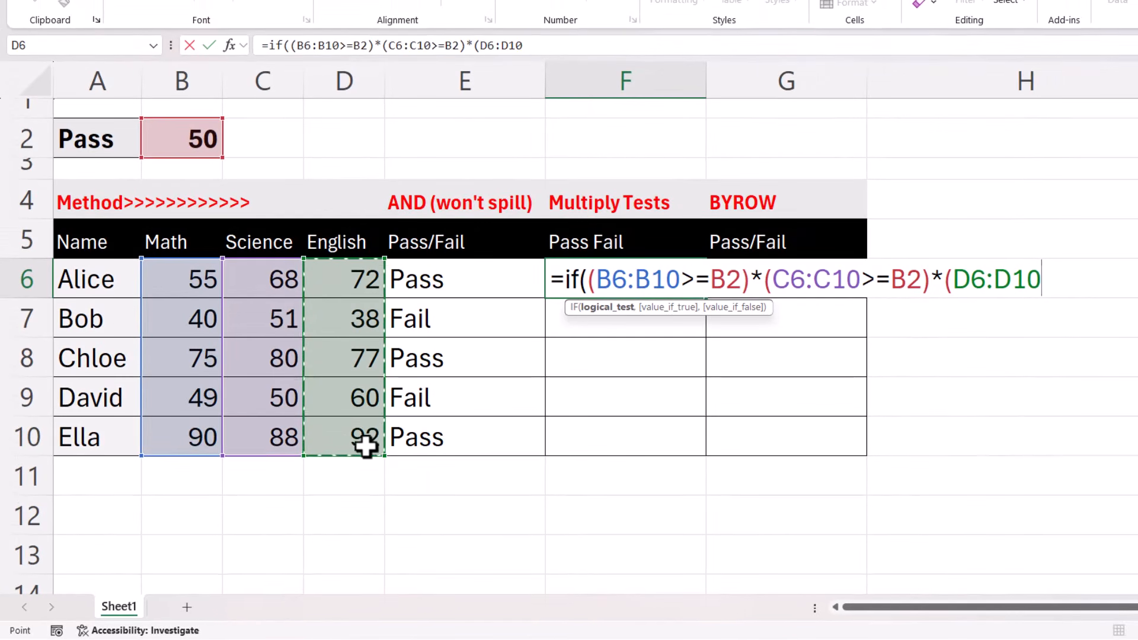
text(>=)
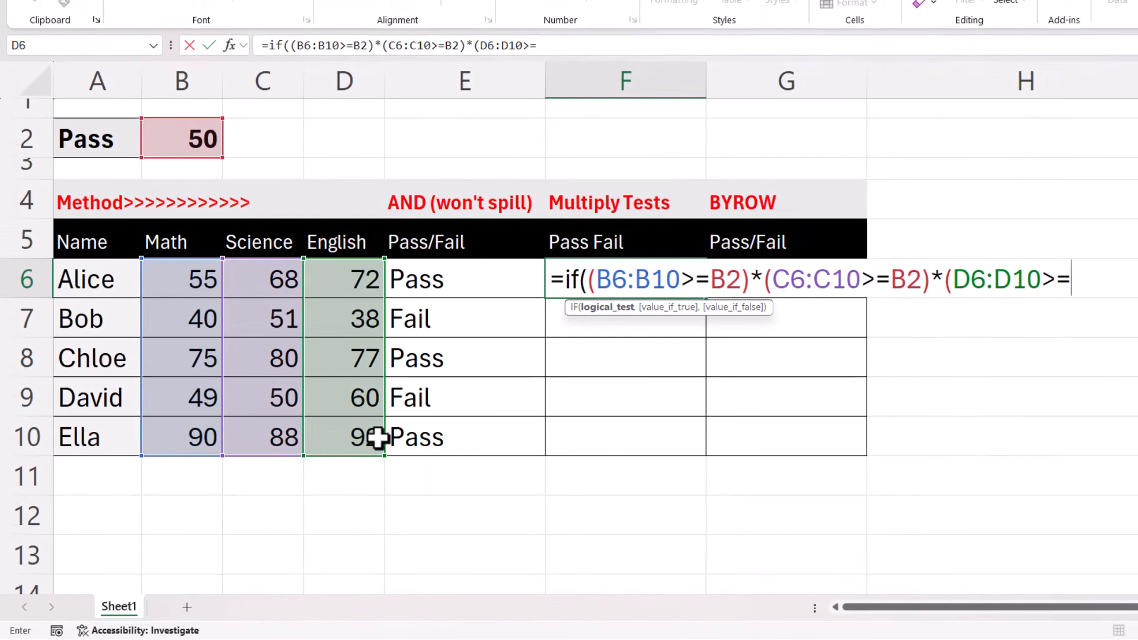
click(195, 126)
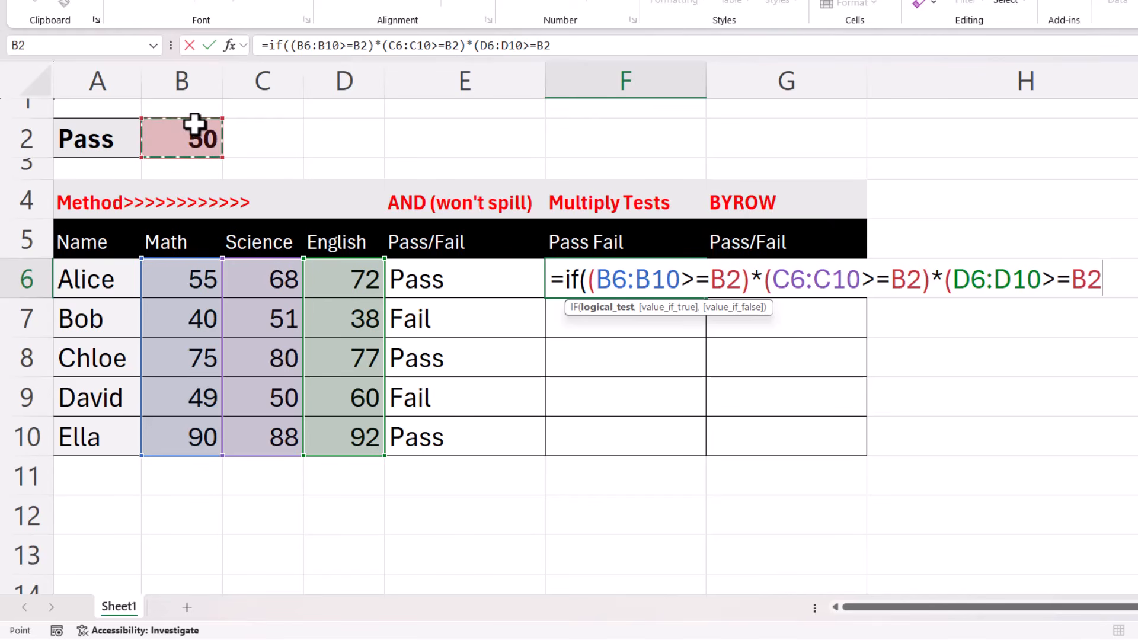
text())
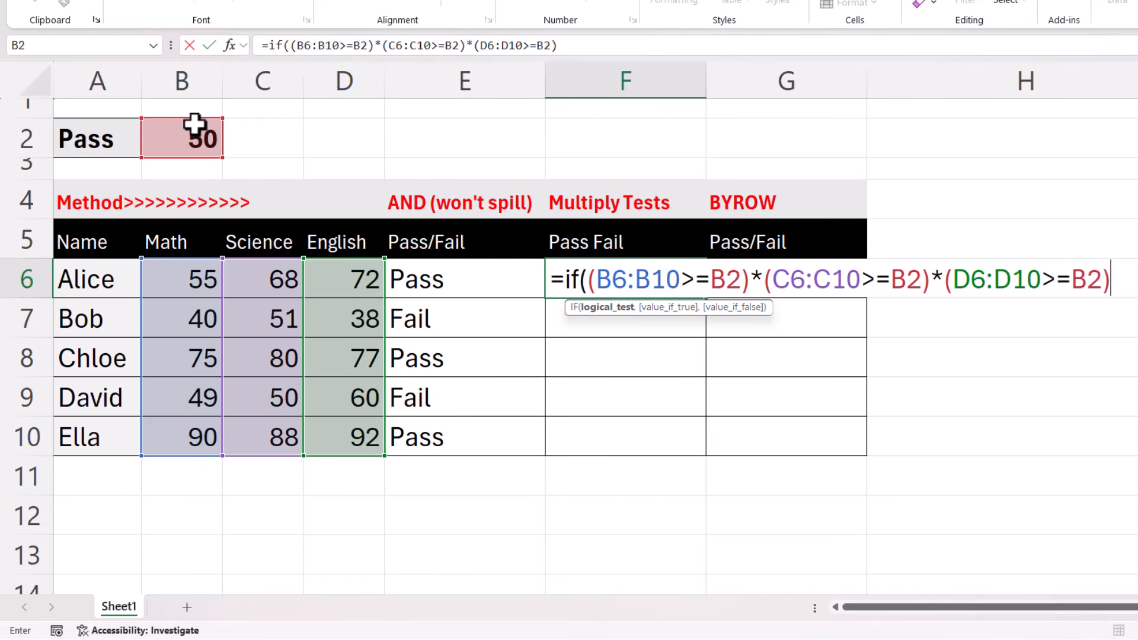
Step: Select all three multiplied tests within the F6 formula to preview the array they return
click(600, 282)
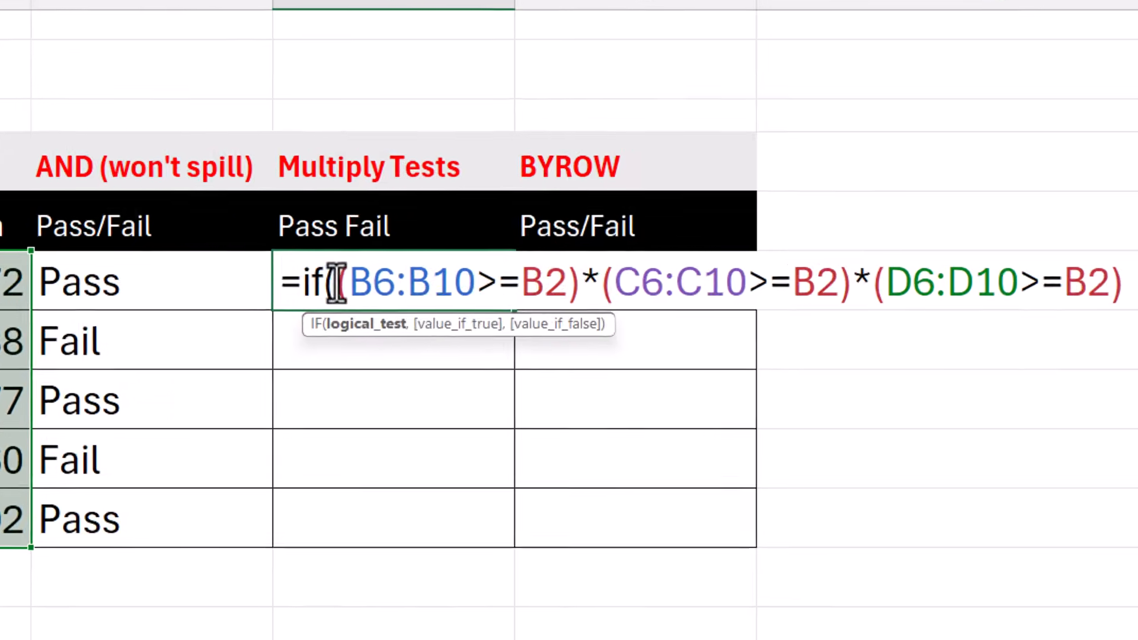
click(594, 279)
drag(328, 283, 1133, 282)
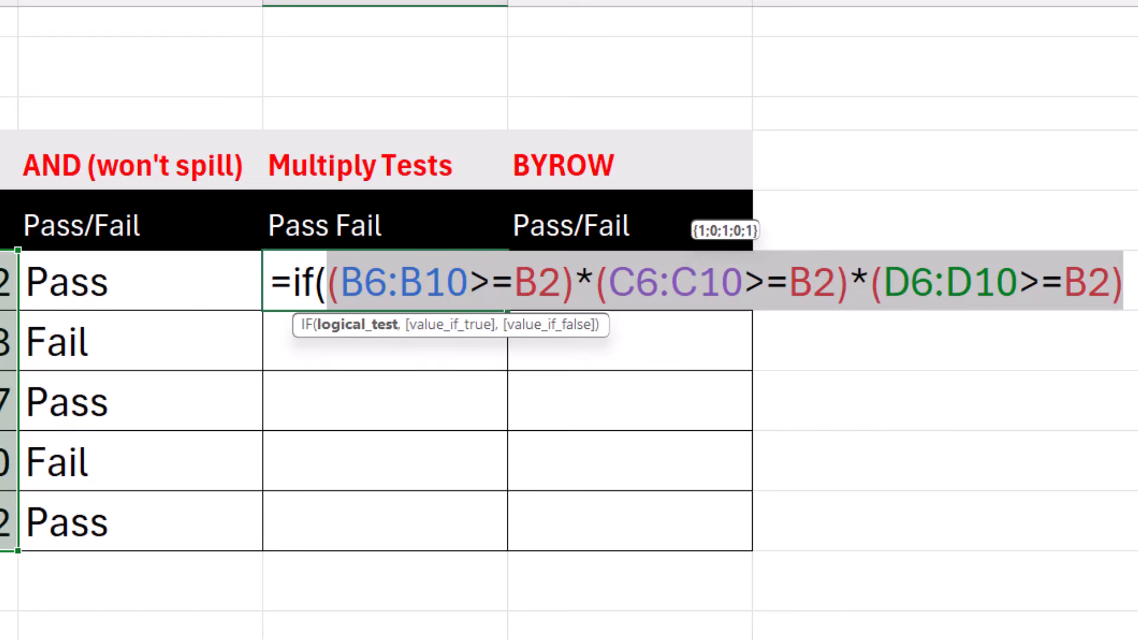
Step: Complete the F6 IF formula with "Pass" if true and "Fail" if false, and enter it
key(End)
text(,)
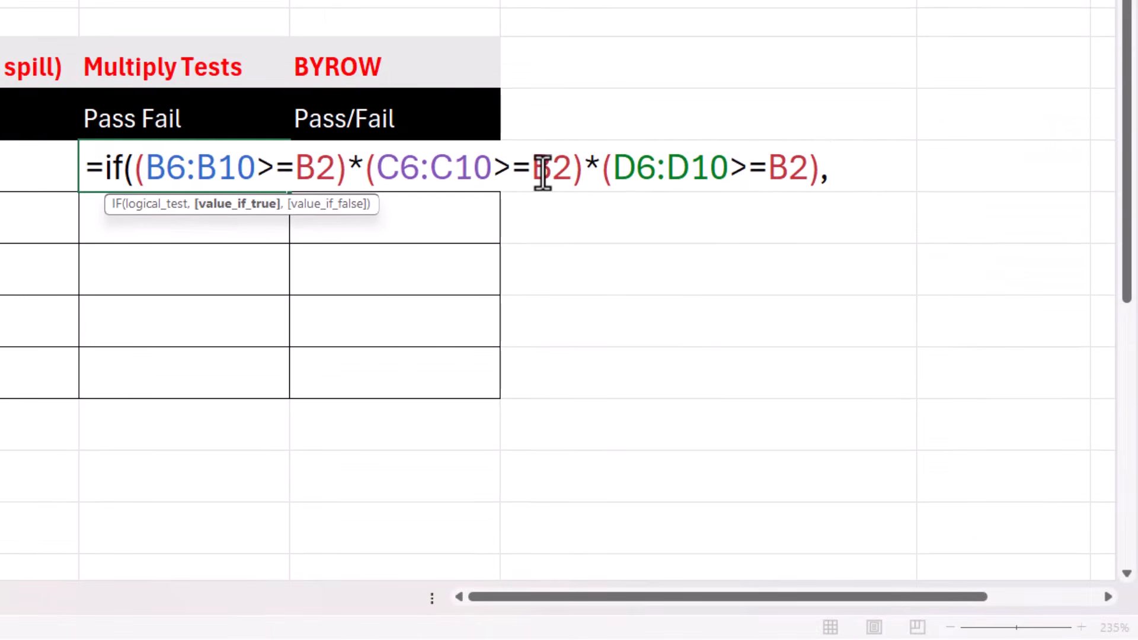
text("Pass")
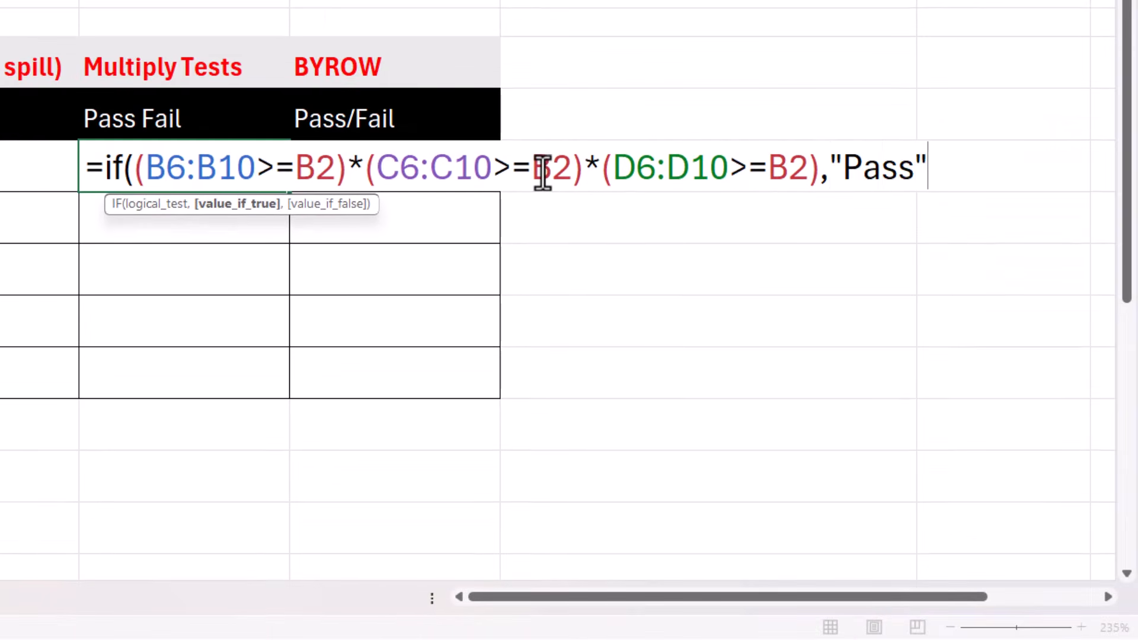
text(,"Fail")
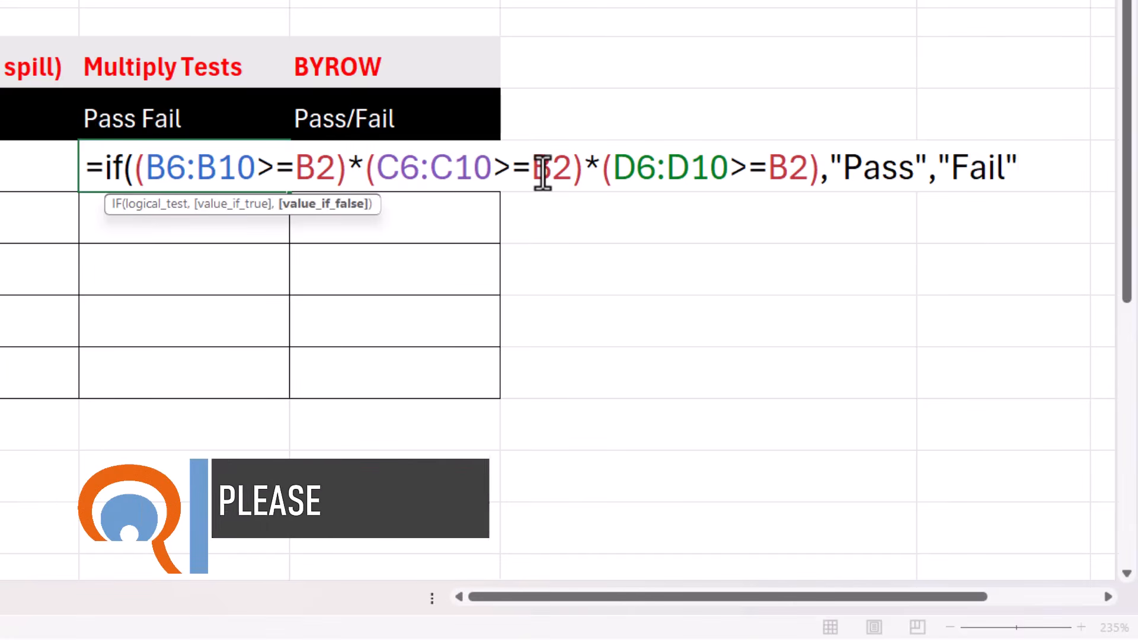
text())
key(Return)
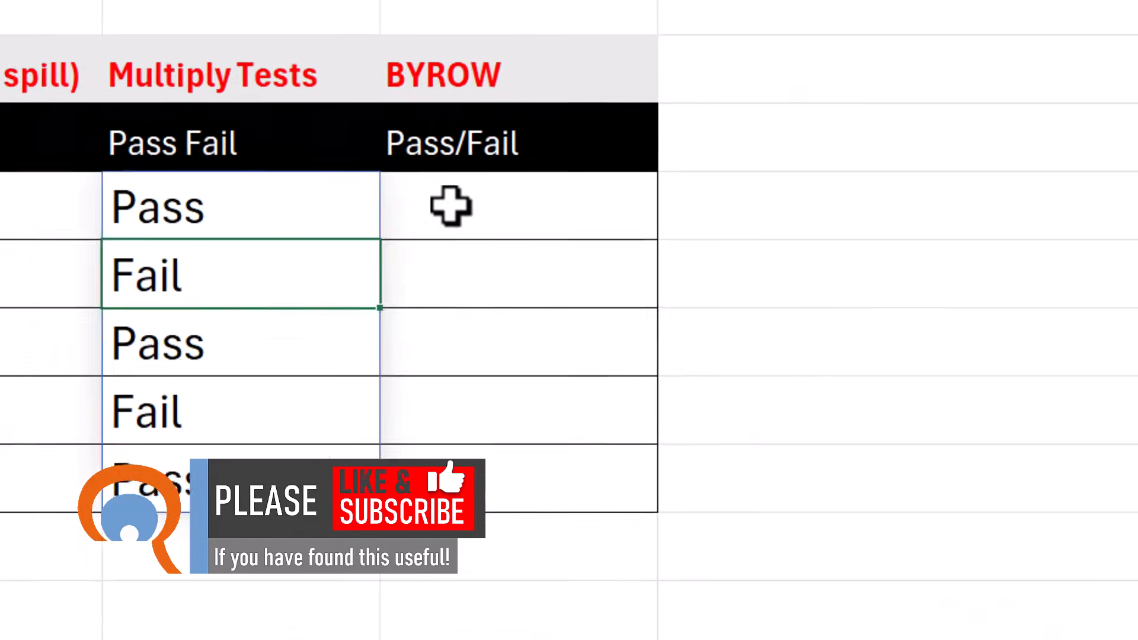
Step: Select cell G6, the first Pass/Fail cell under the BYROW heading
click(810, 248)
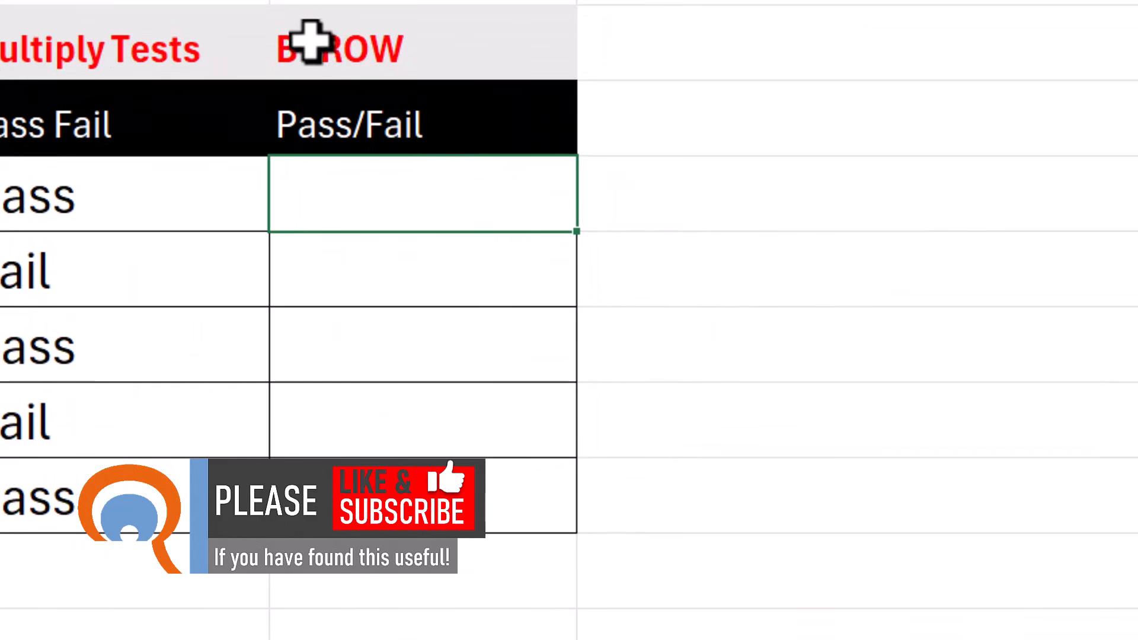